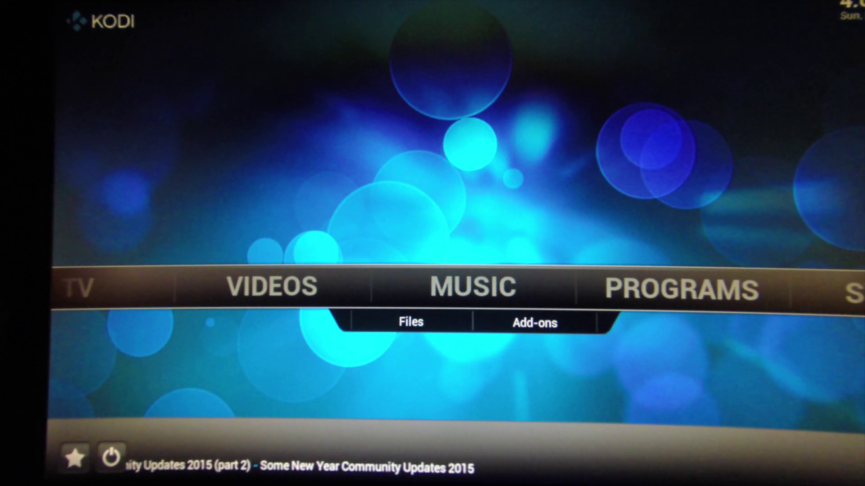
- Start channel 2 KCCI-HD from the TV channel list and dismiss the stream info overlay
key(Left)
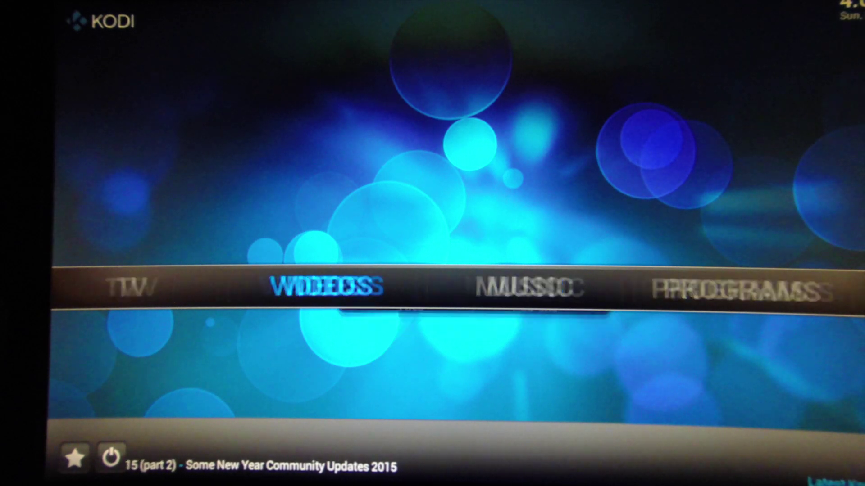
key(Left)
key(Down)
key(Down)
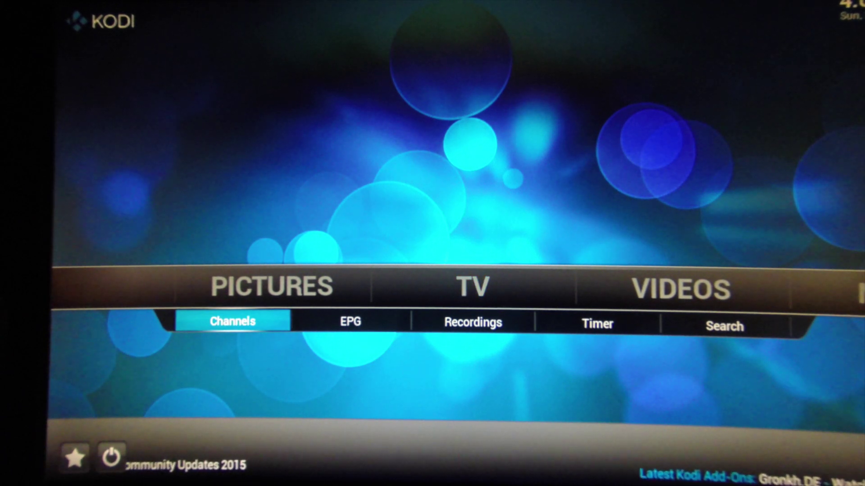
key(Return)
key(Down)
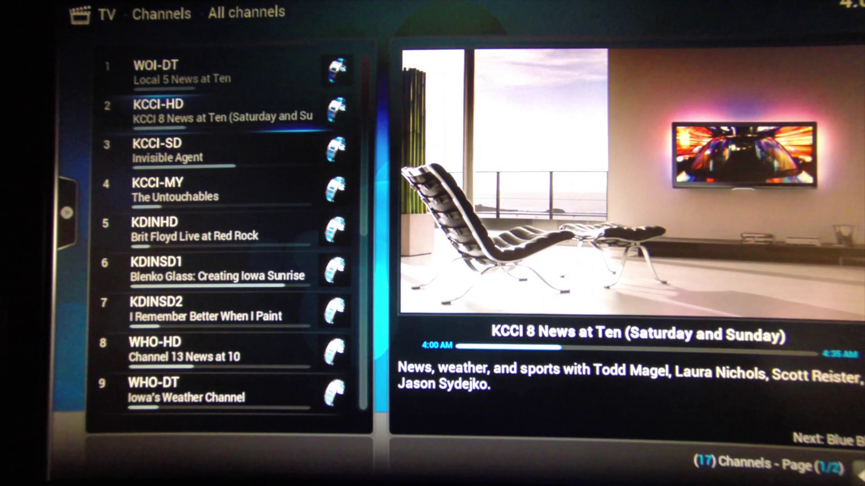
key(Return)
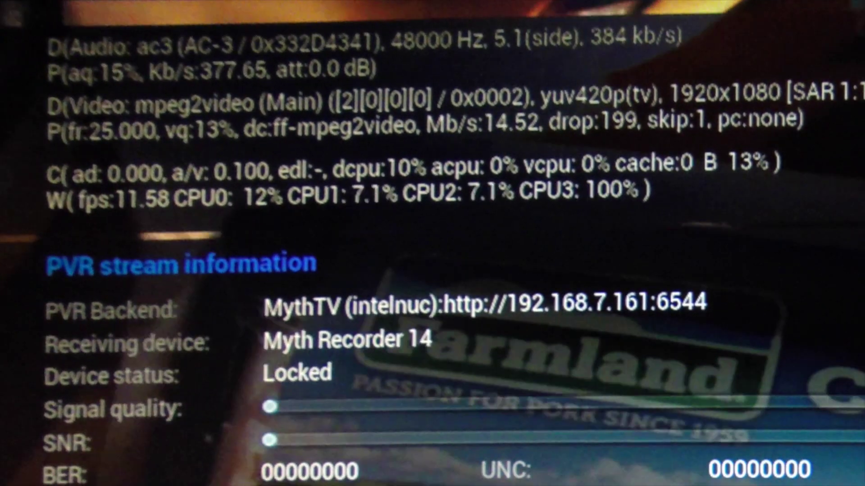
key(Return)
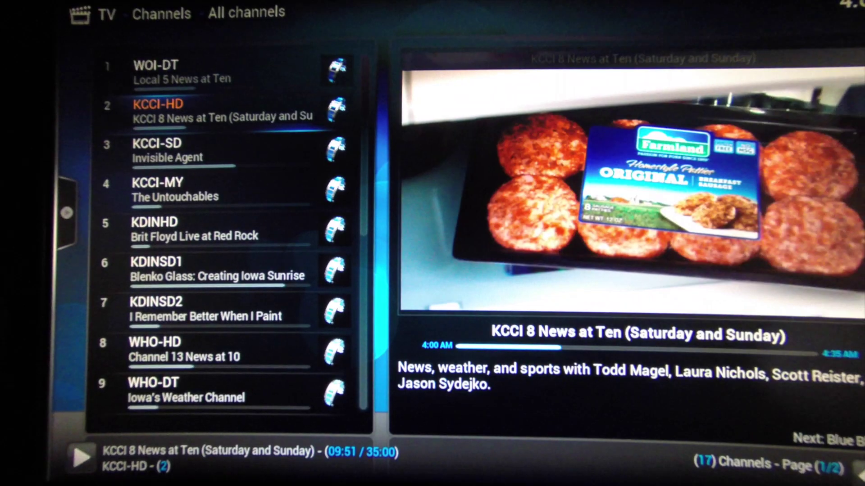
- Go fullscreen, back out to the home menu, and pause the KCCI-HD broadcast
key(Escape)
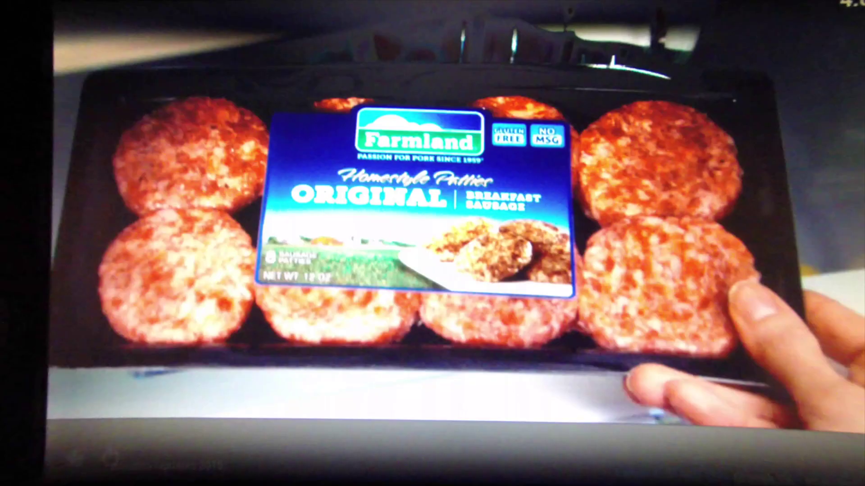
key(Escape)
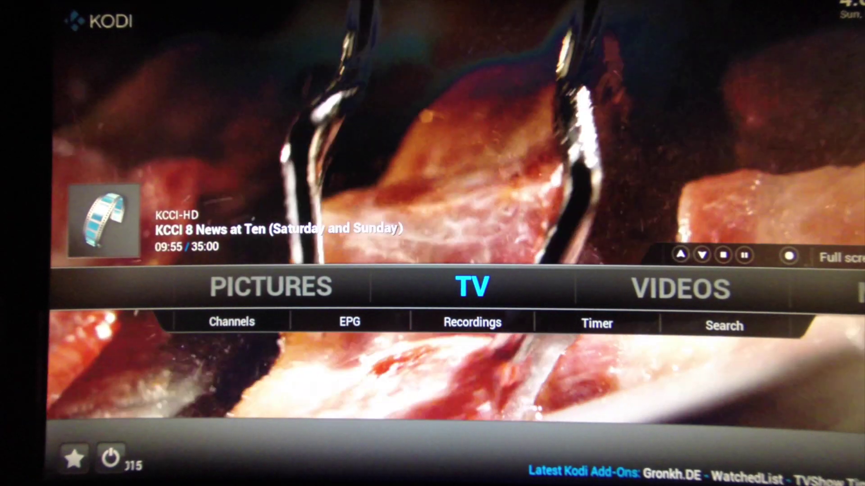
key(space)
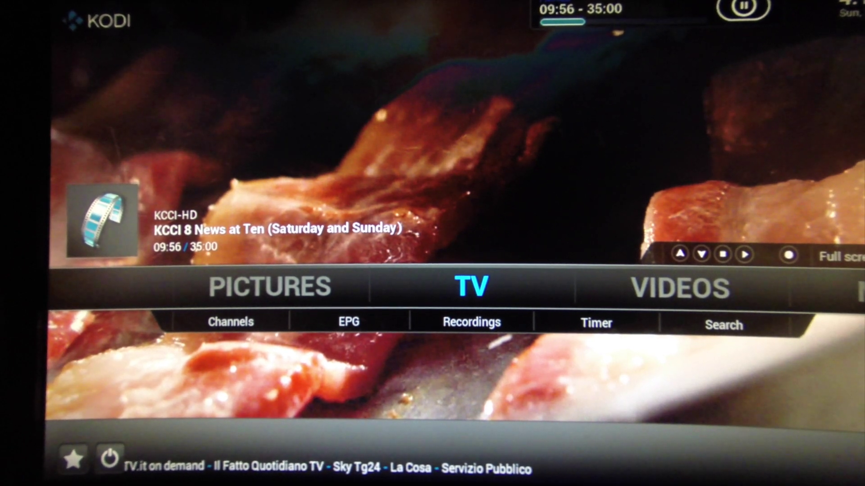
- Open System > OpenELEC settings and go down to Connections to read the wired address
key(Right)
key(Right)
key(Right)
key(Right)
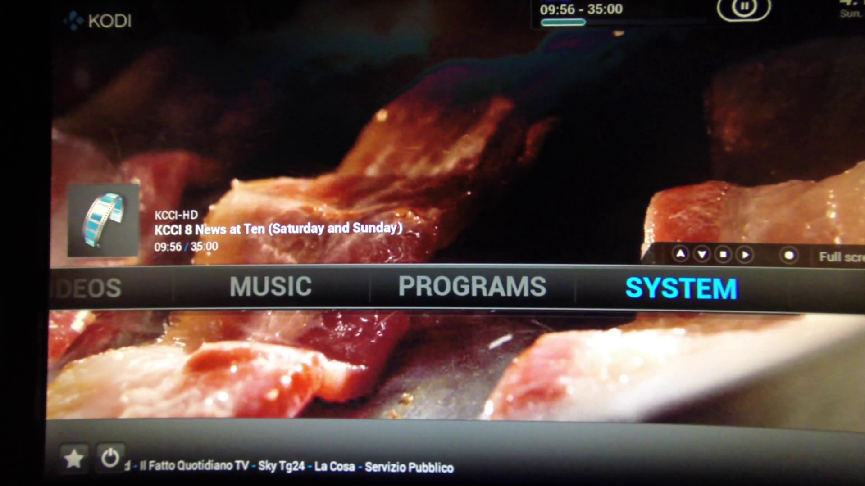
key(Down)
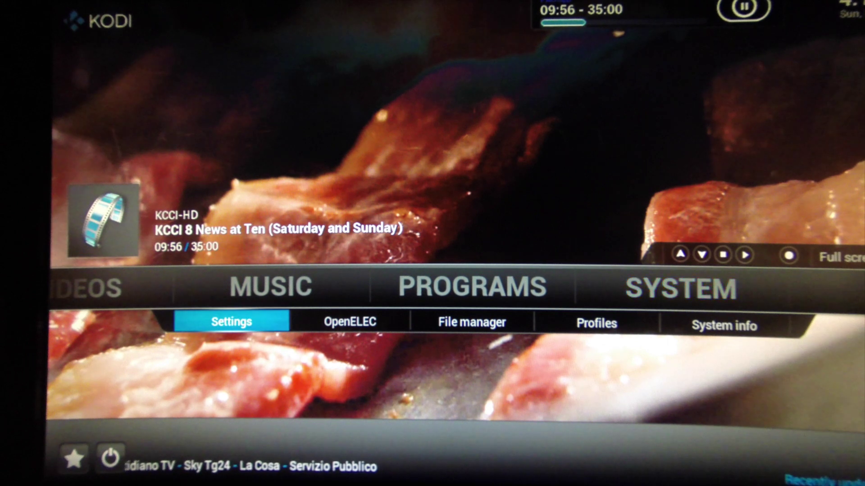
key(Right)
key(Return)
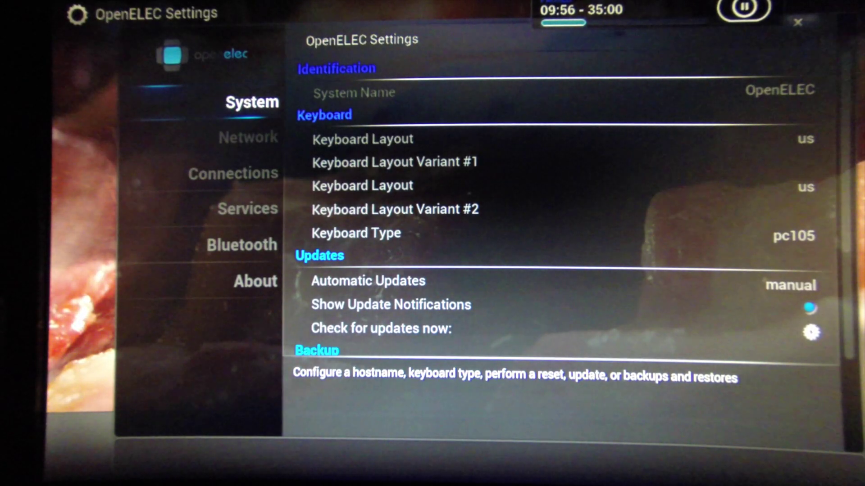
key(Down)
key(Down)
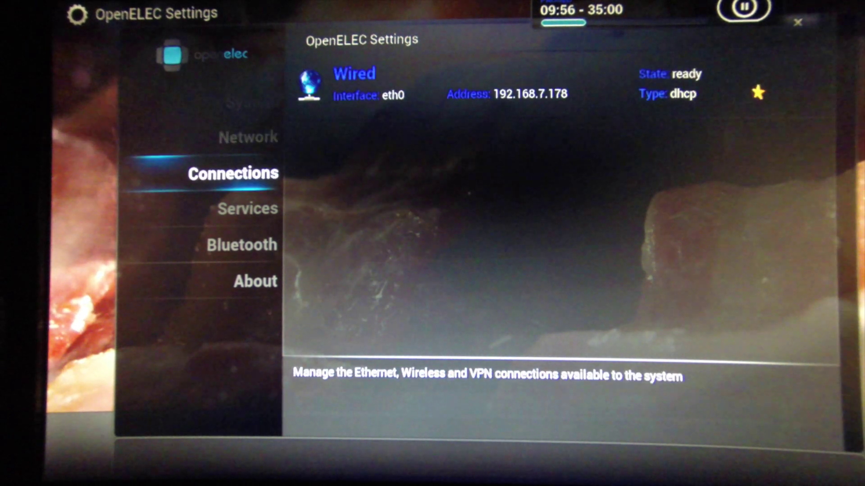
key(Down)
key(Right)
key(Down)
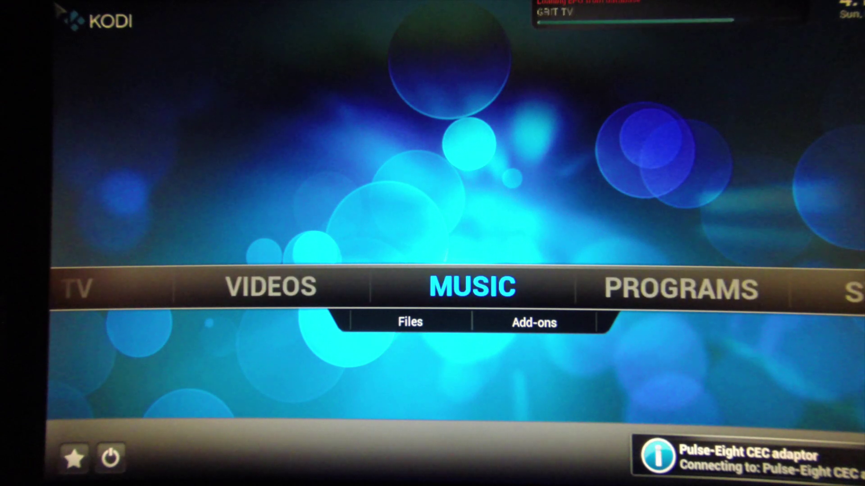
- Browse the general Kodi settings categories, then return to the home menu
key(Right)
key(Right)
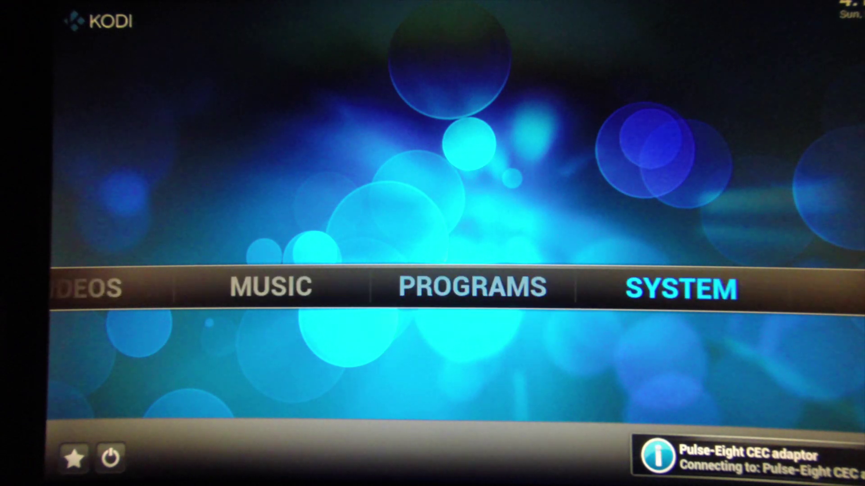
key(Right)
key(Left)
key(Down)
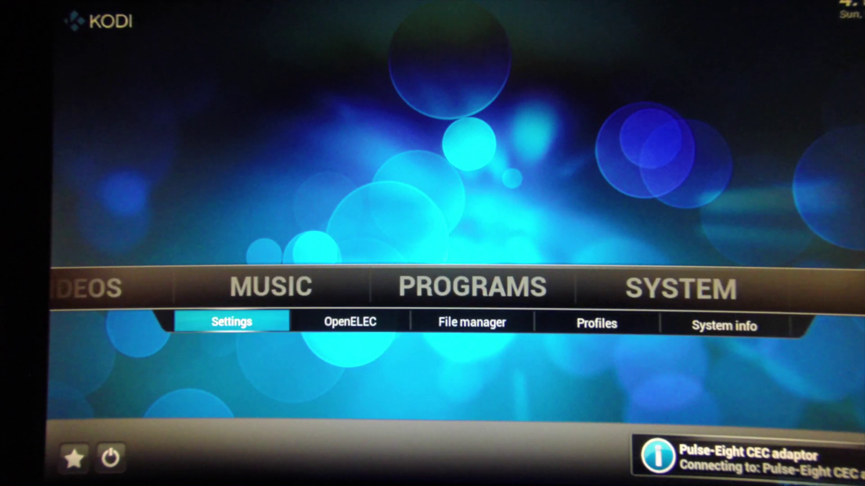
key(Return)
key(Down)
key(Down)
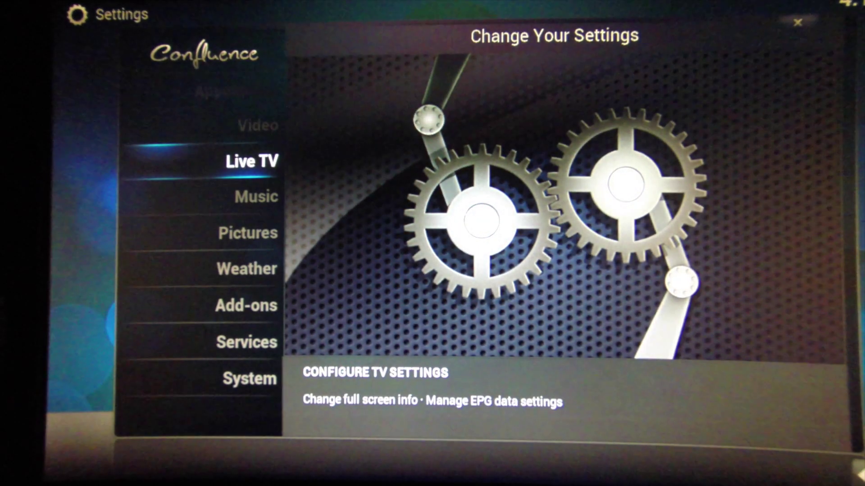
key(Down)
key(Escape)
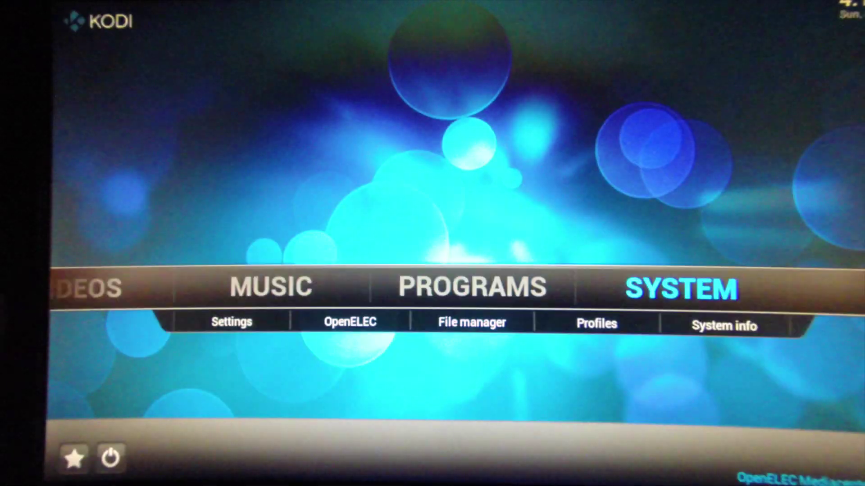
- In OpenELEC settings, go to Services and check that SSH and Avahi are enabled
key(Left)
key(Right)
key(Down)
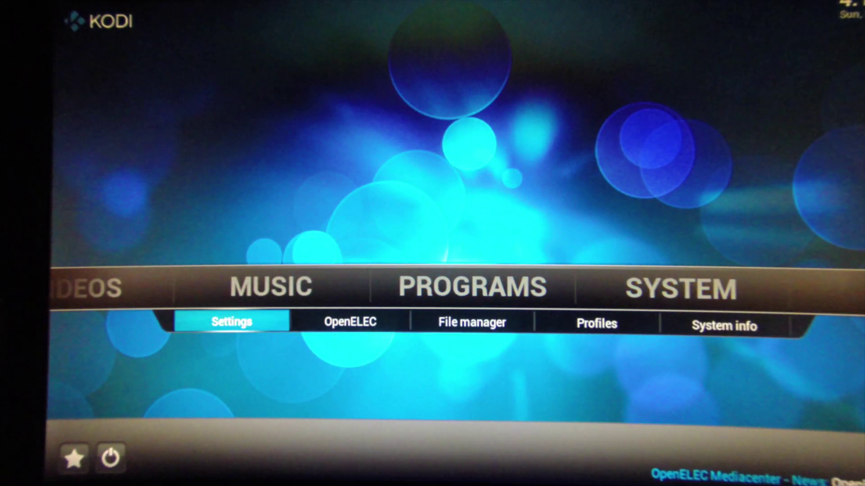
key(Right)
key(Return)
key(Down)
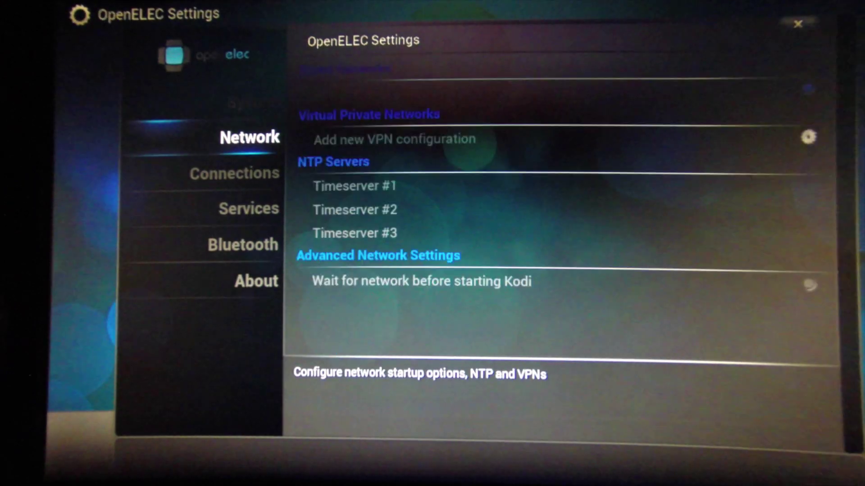
key(Down)
key(Down)
key(Right)
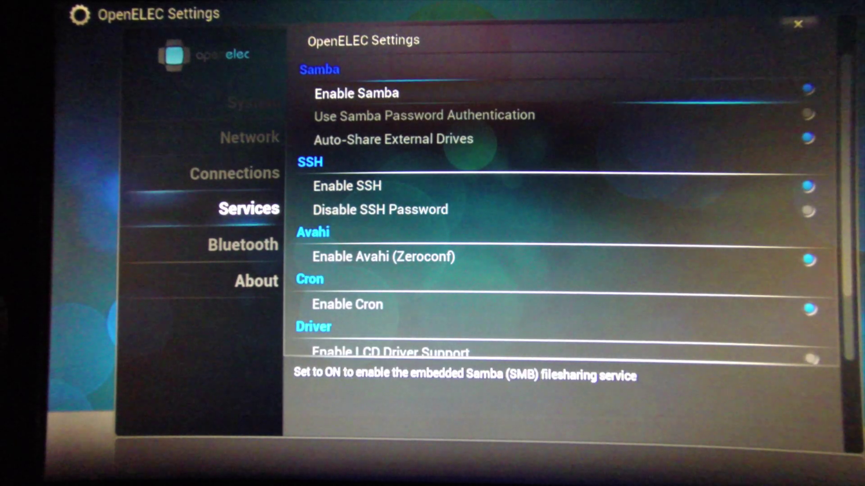
key(Down)
key(Down)
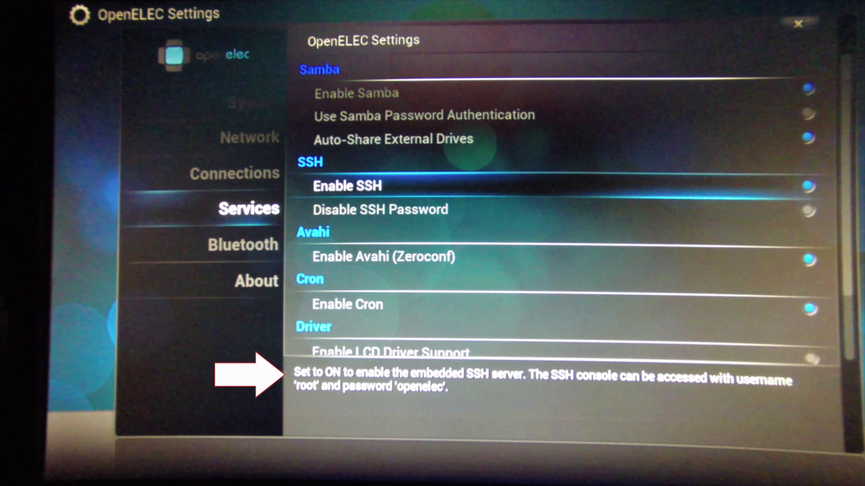
key(Down)
key(Down)
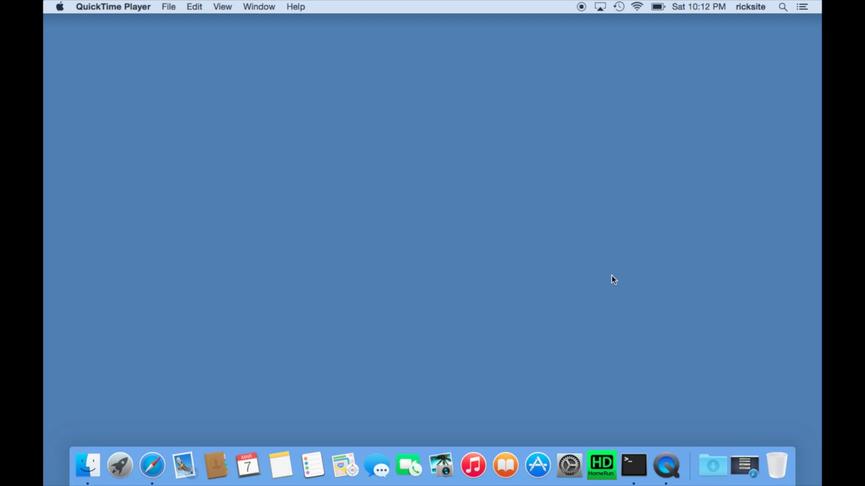
- Launch Terminal from the Mac Dock
click(635, 467)
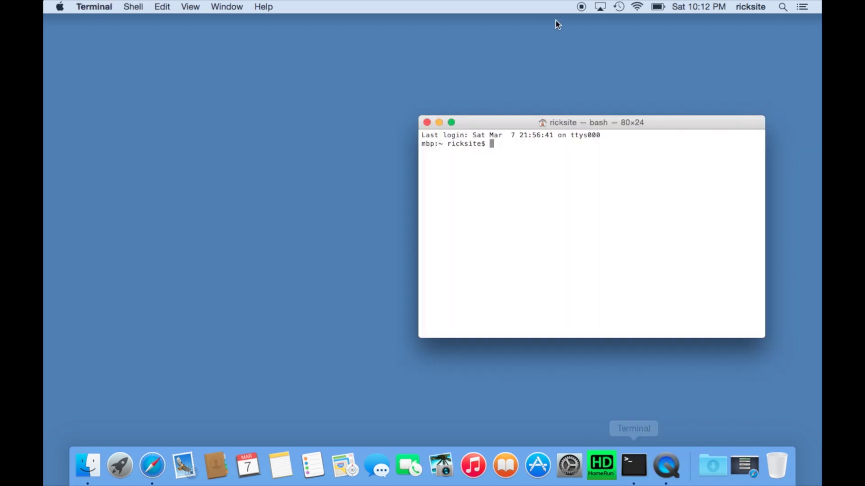
drag(493, 123, 271, 94)
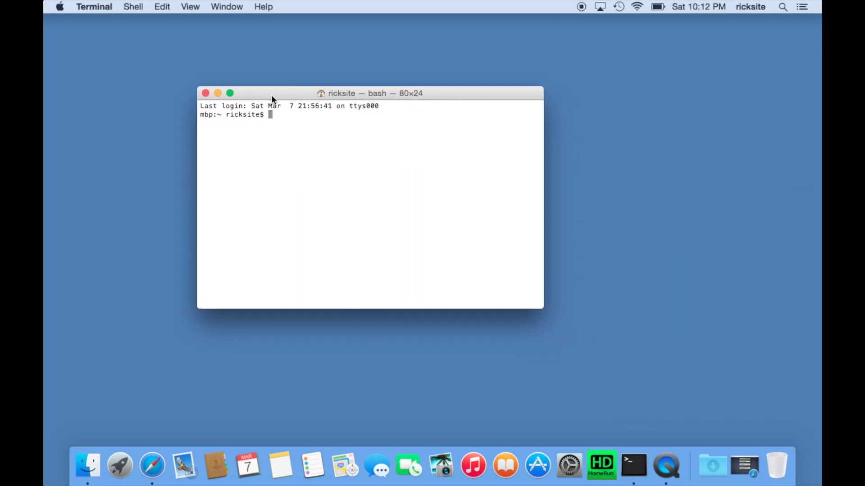
text(ssh )
text(root@open)
text(elec.local)
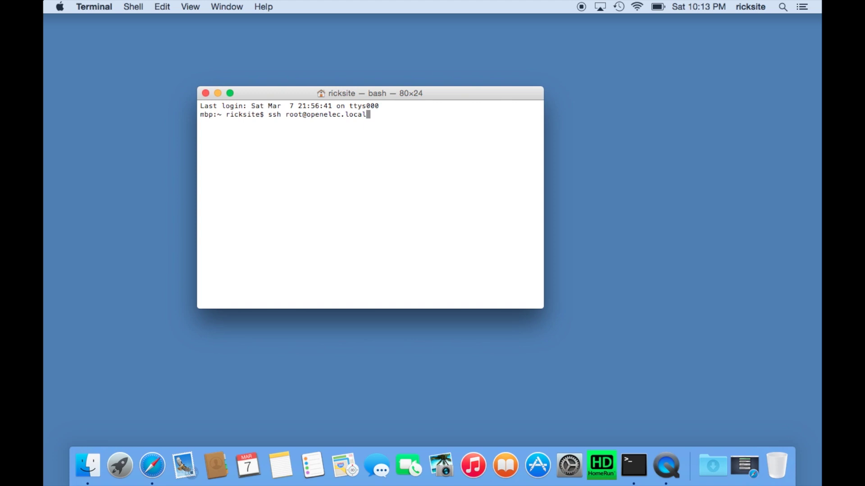
key(Return)
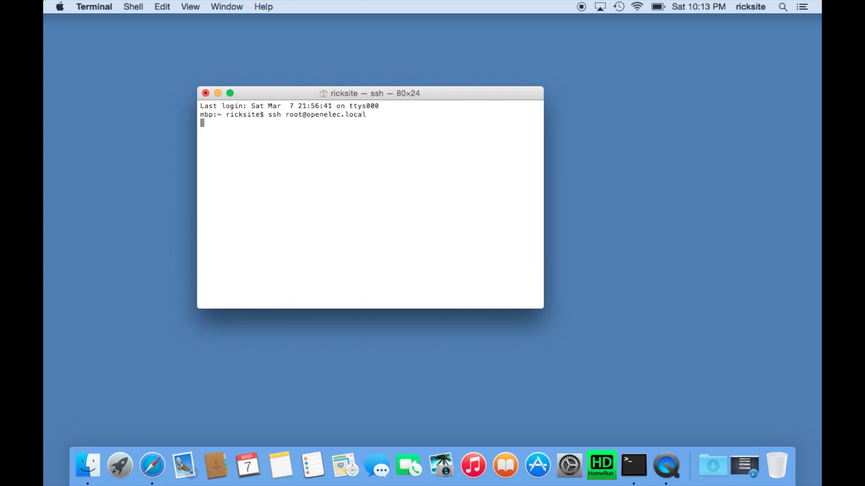
text(Y)
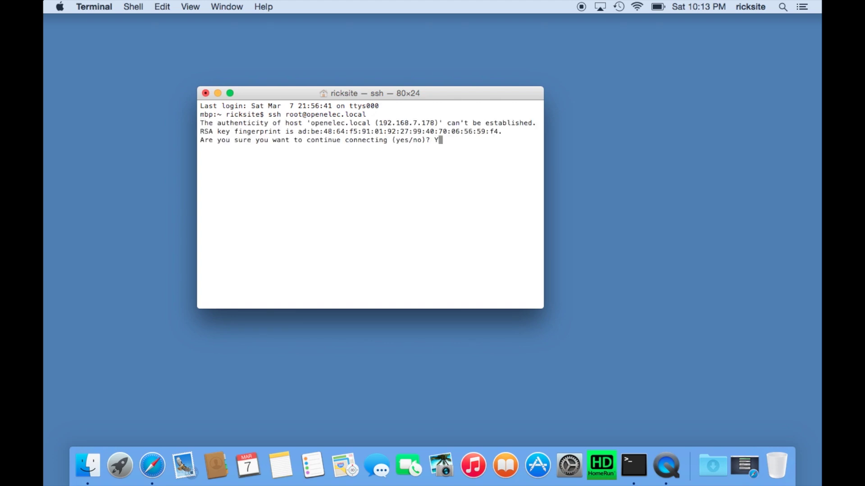
text(es)
key(Return)
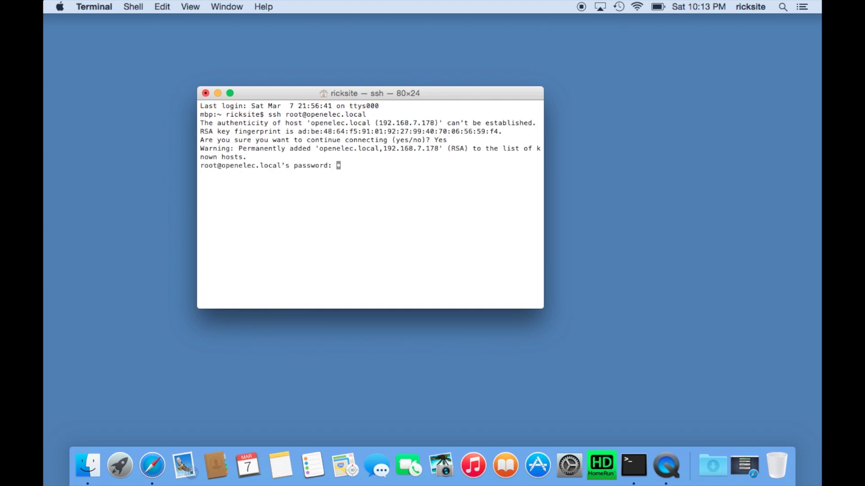
key(Return)
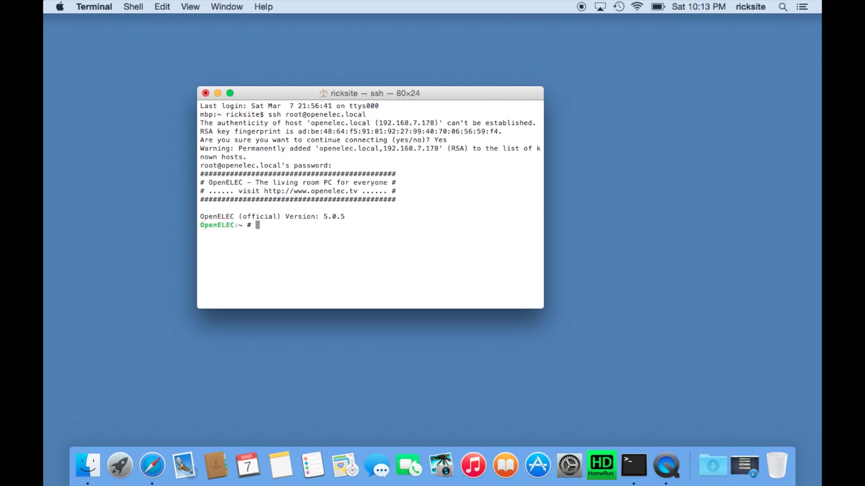
text(ls)
key(Return)
text(pwd)
key(Return)
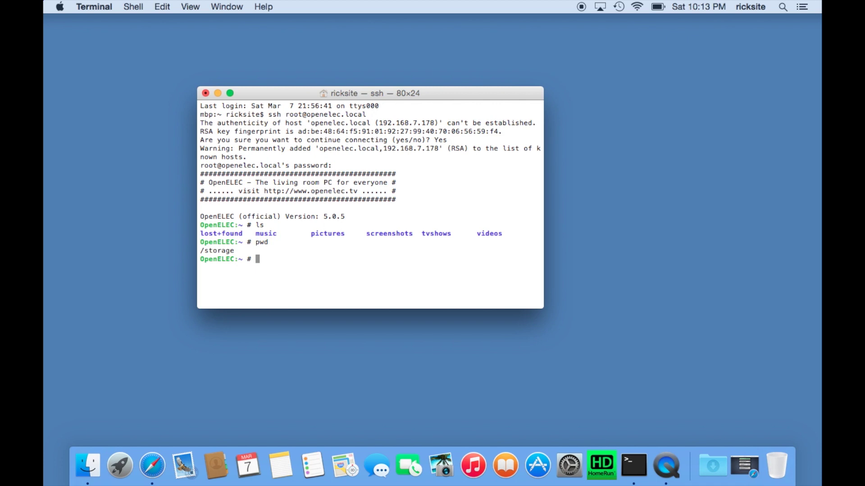
text(cd ..)
- Move up to the root folder and list it with ls and ls -l
key(Return)
text(ls)
key(Return)
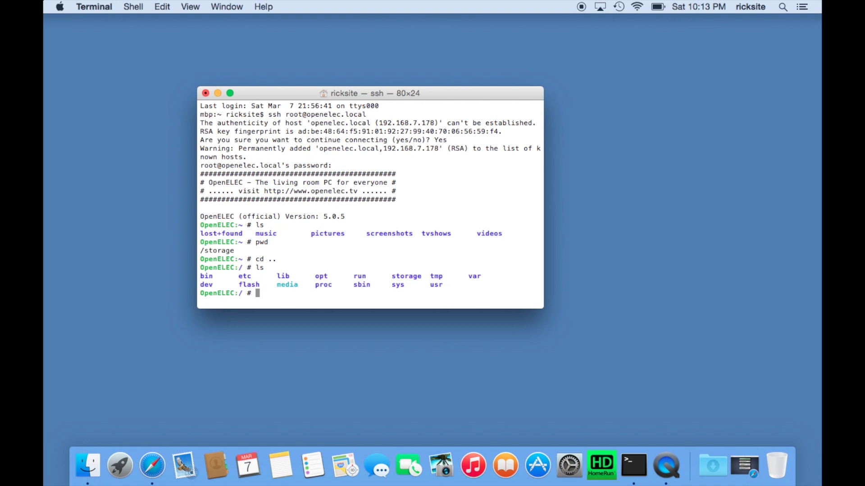
text(ls -l)
key(Return)
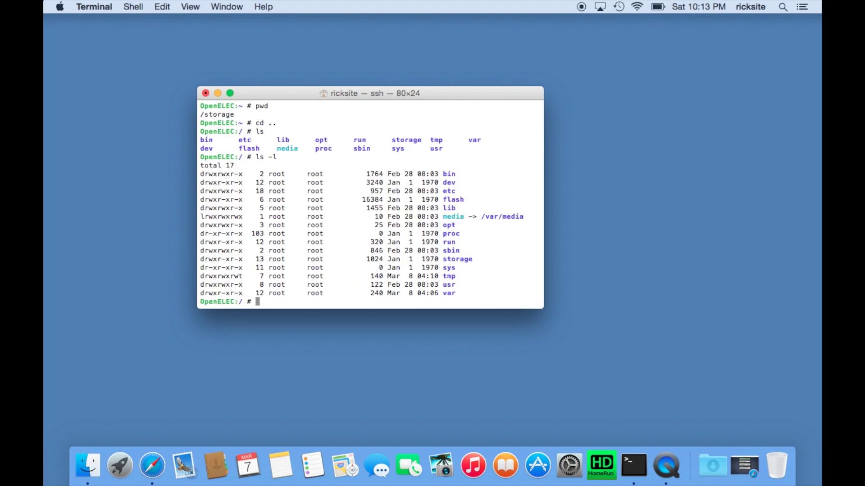
text(cd flash)
- List /flash, view config.txt in vi, quit with :q, and return to /
key(Return)
text(ls)
key(Return)
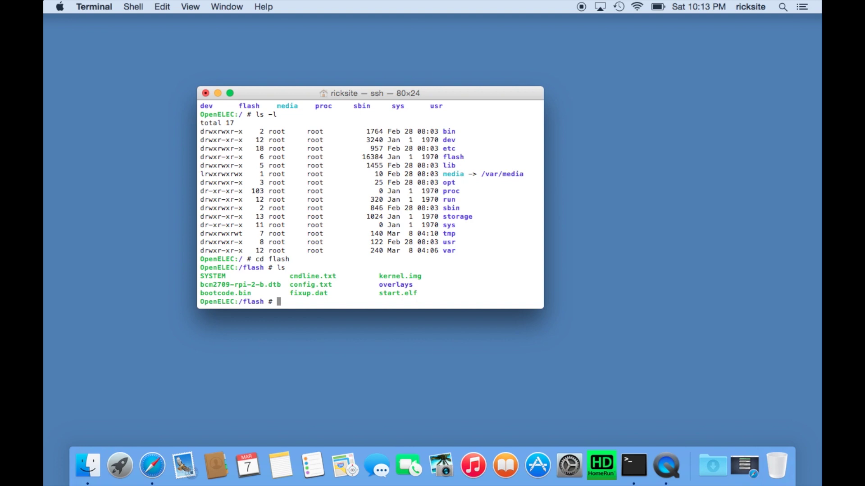
text(vi config.)
text(txt)
key(Return)
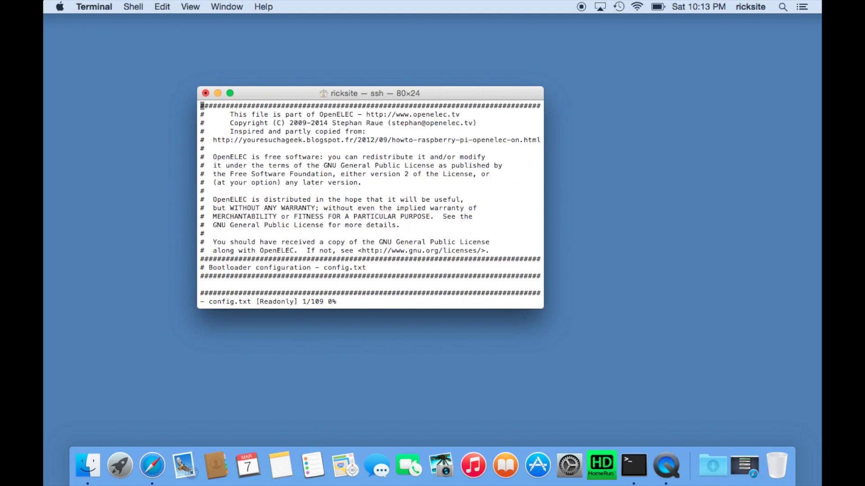
key(q)
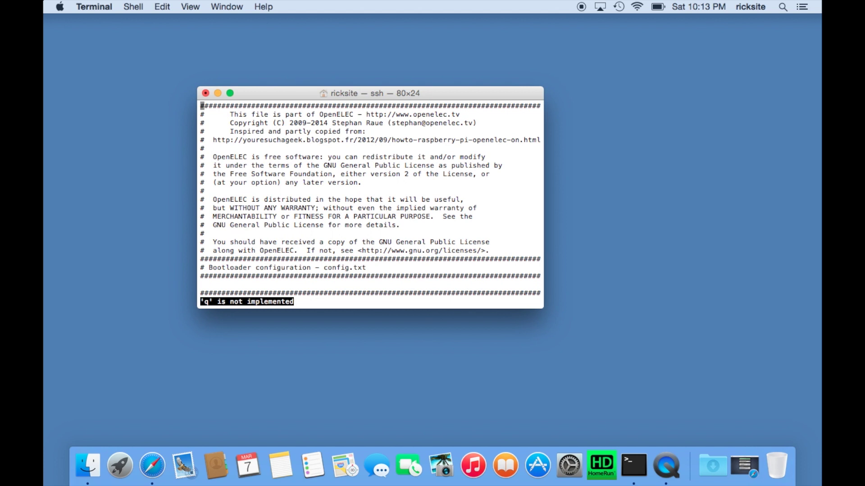
text(:q)
key(Return)
text(c)
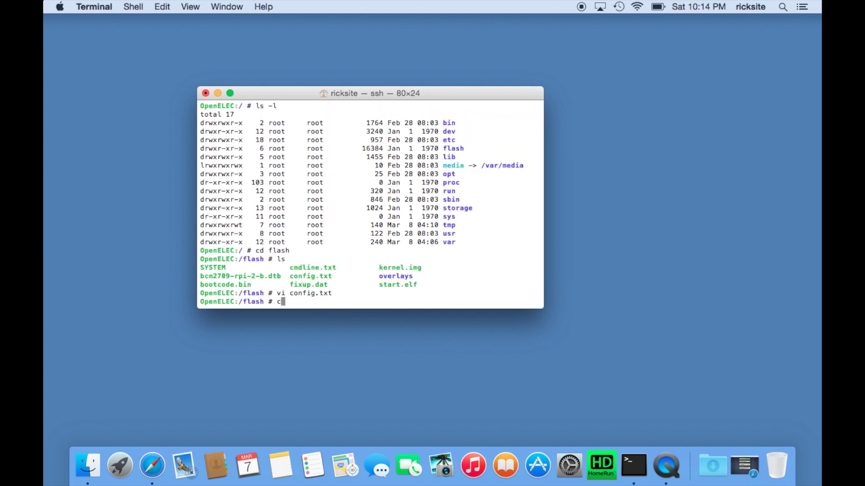
text(d ..)
key(Return)
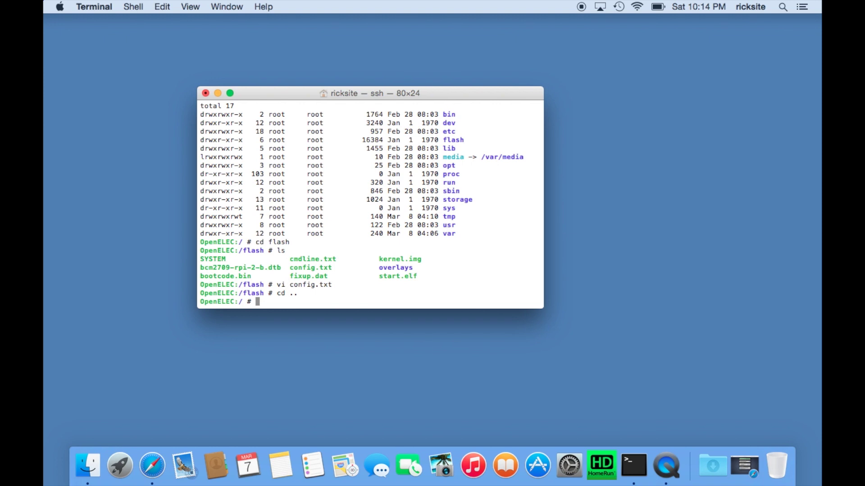
text(mo)
text(unt /)
text(flash)
text( -o)
text( remount)
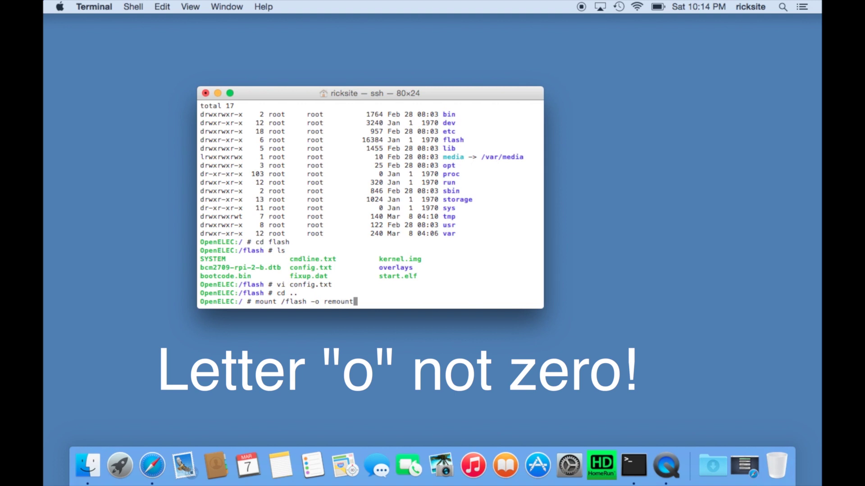
text(,rw)
- Run mount /flash -o remount,rw to make the flash partition writable
key(Return)
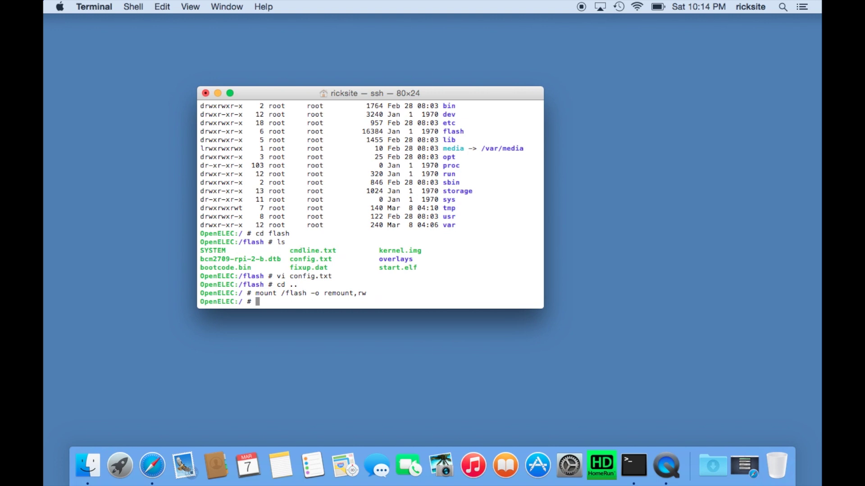
text(vi)
text( /)
text(flash/)
text(confi)
- Reopen config.txt in vi using tab completion and start moving down the file
key(Tab)
key(Return)
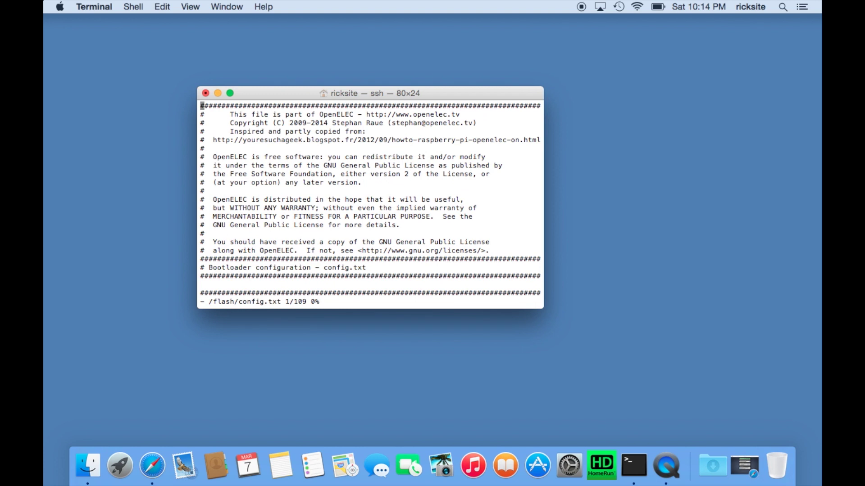
key(Down)
key(Down)
key(Down)
key(Down)
key(Down)
key(Down)
key(Down)
key(Down)
key(Down)
key(Down)
key(Down)
key(Down)
key(Down)
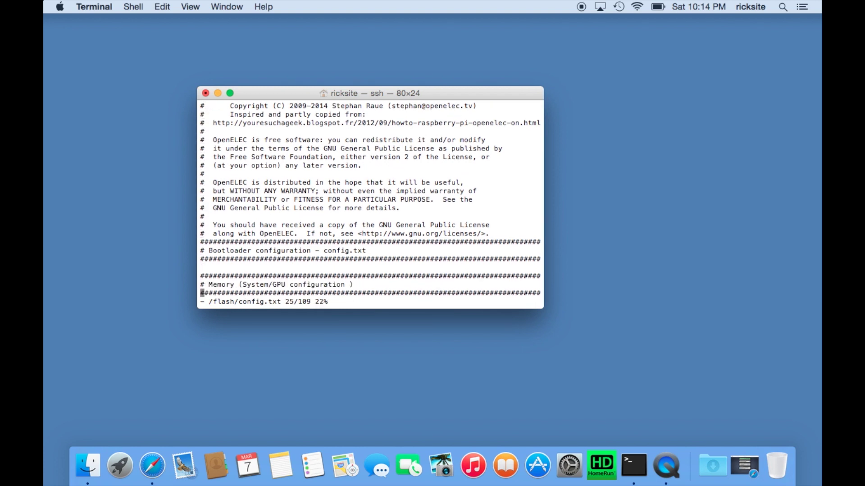
- Page down to the License keys section and place the cursor on decode_MPG2's '#'
key(Down)
key(Down)
key(Down)
key(Down)
key(Down)
key(Down)
key(Down)
key(Down)
key(Down)
key(Down)
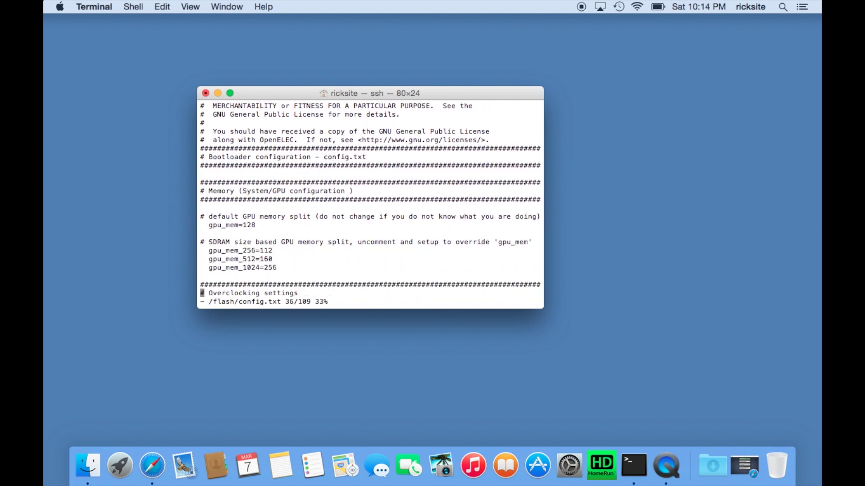
key(Down)
key(Down)
key(Down)
key(Down)
key(Down)
key(Down)
key(Down)
key(Down)
key(Down)
key(Down)
key(Down)
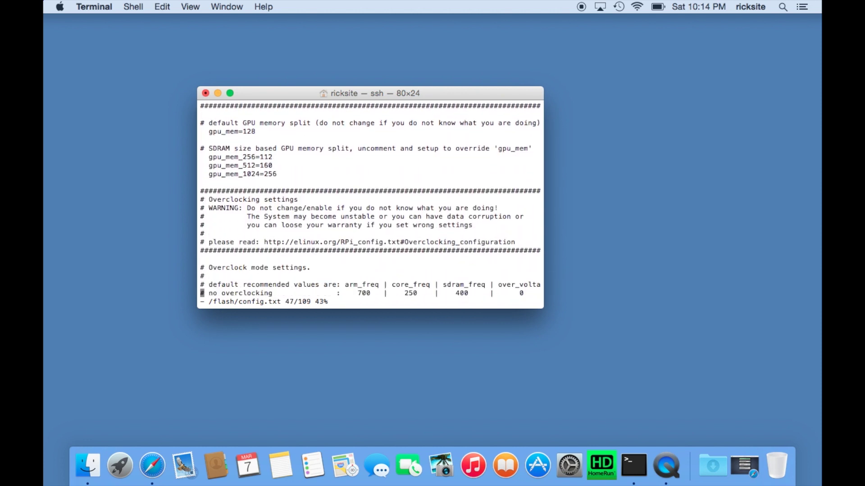
key(Down)
key(Down)
key(Down)
key(Down)
key(Down)
key(Down)
key(Down)
key(Down)
key(Down)
key(Down)
key(Down)
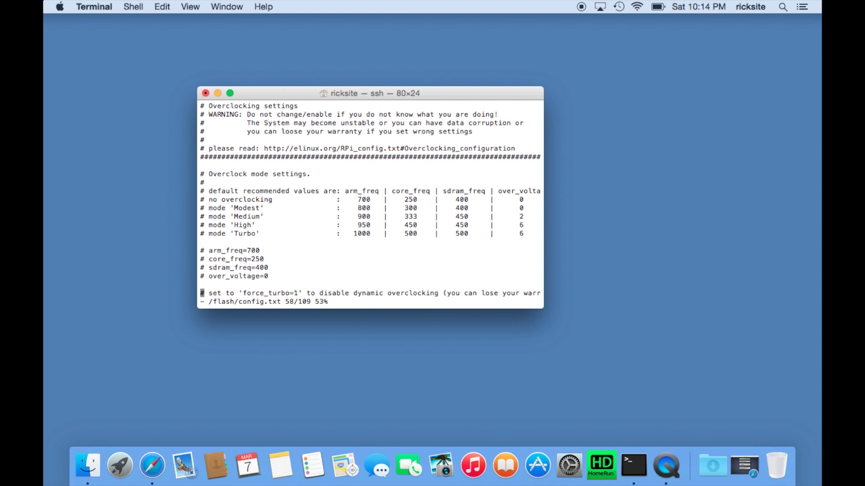
key(Down)
key(Down)
key(Down)
key(Down)
key(Down)
key(Down)
key(Down)
key(Down)
key(Down)
key(Down)
key(Down)
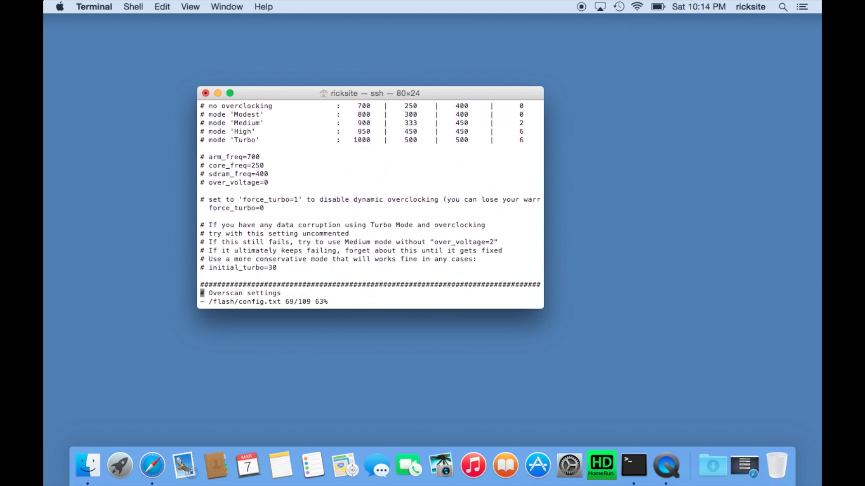
key(Down)
key(Down)
key(Down)
key(Down)
key(Down)
key(Down)
key(Down)
key(Down)
key(Down)
key(Down)
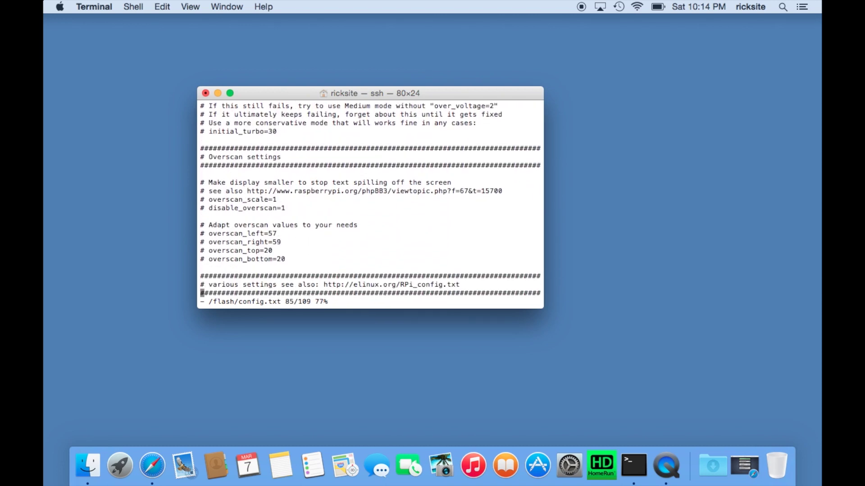
key(Down)
key(Down)
key(Down)
key(Down)
key(Down)
key(Down)
key(Down)
key(Down)
key(Down)
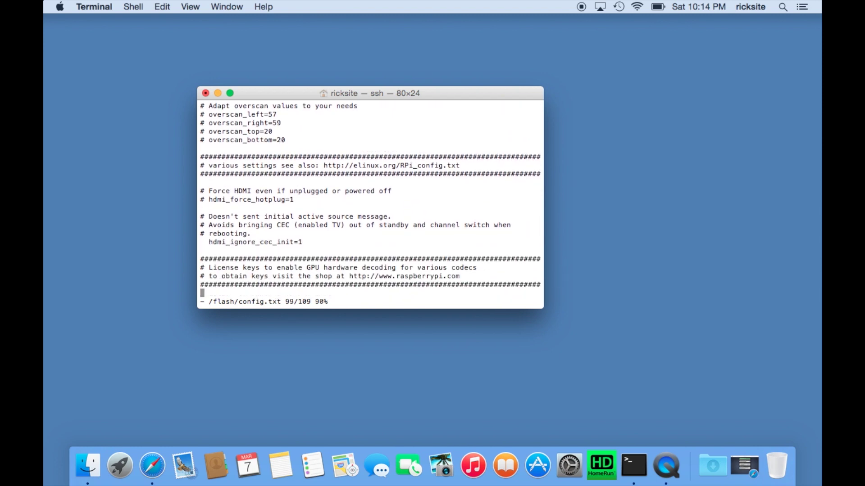
key(Down)
key(Down)
key(Down)
key(Down)
key(Down)
key(Down)
key(Up)
key(Up)
key(Up)
key(Up)
key(Up)
key(Up)
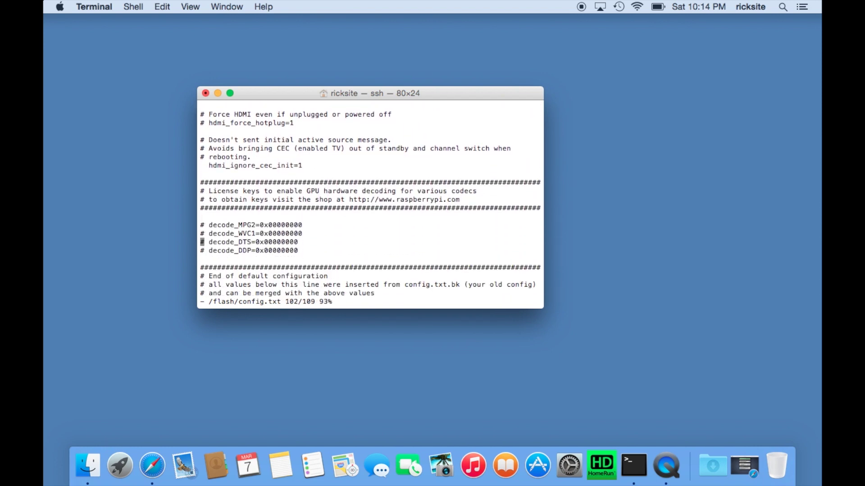
key(Up)
key(Up)
key(Left)
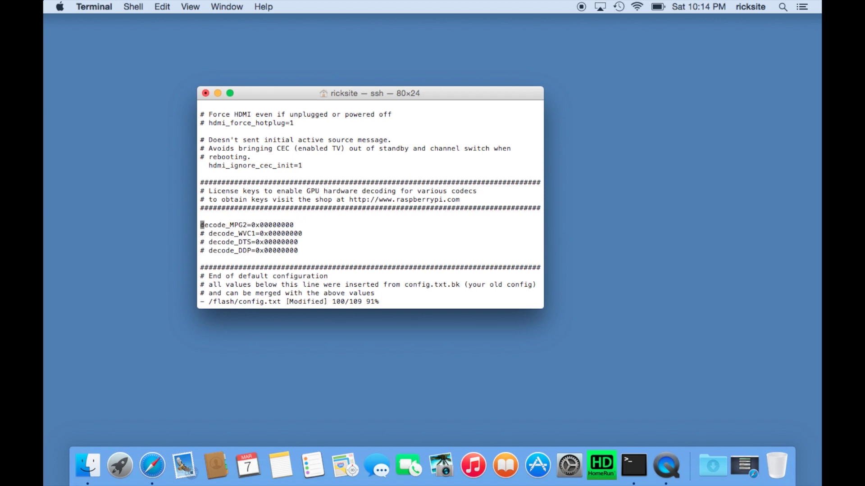
- Uncomment decode_MPG2 and delete its 0x00000000 placeholder value
key(Escape)
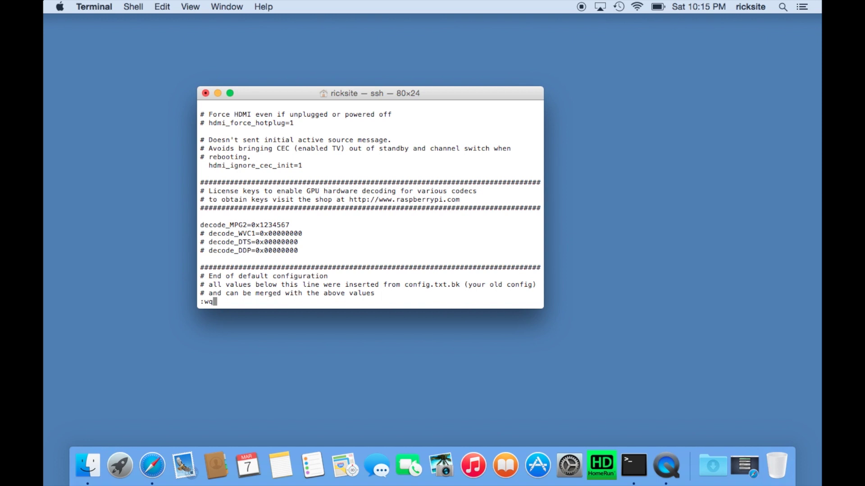
key(Return)
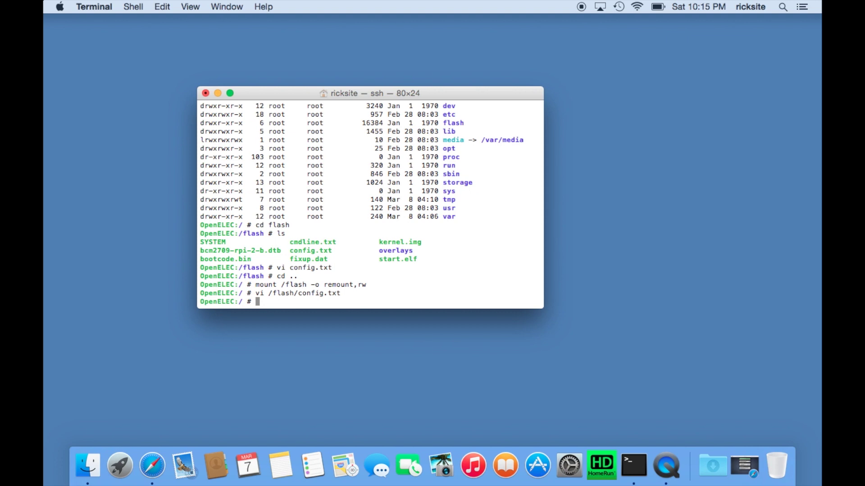
- Run the reboot command to restart the OpenELEC Raspberry Pi
key(Return)
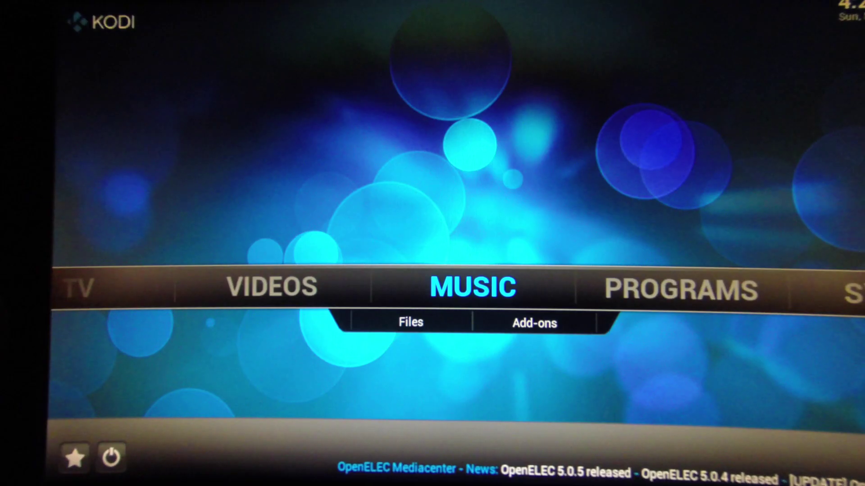
- Open TV Channels from the Kodi home menu and start playing KCCI-HD
key(Left)
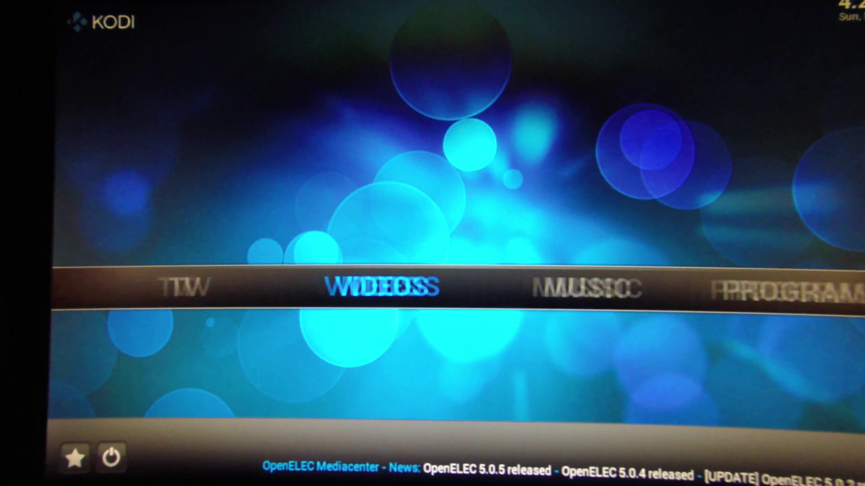
key(Left)
key(Down)
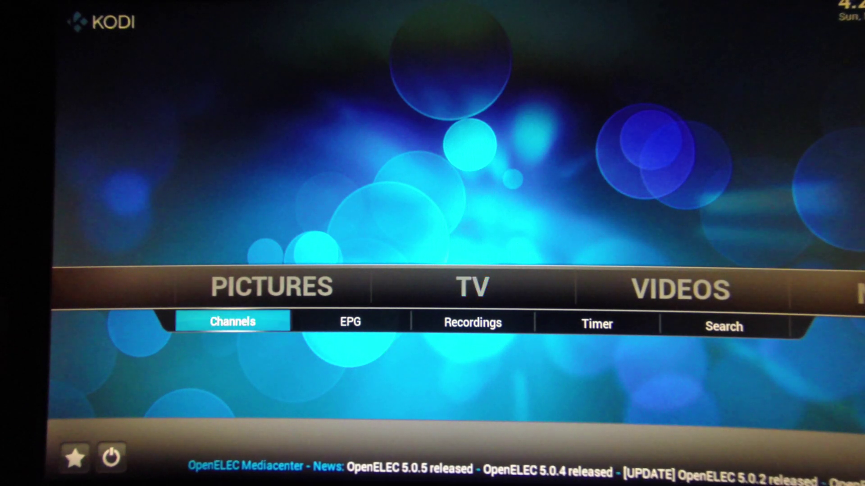
key(Return)
key(Down)
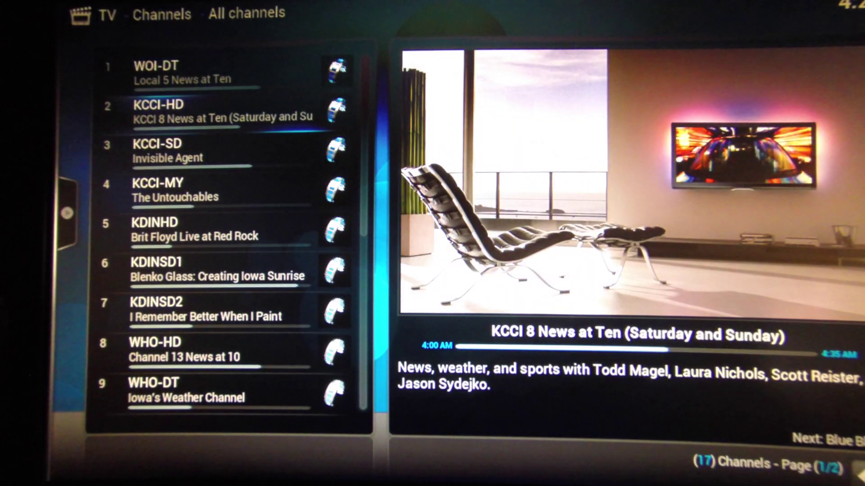
key(Return)
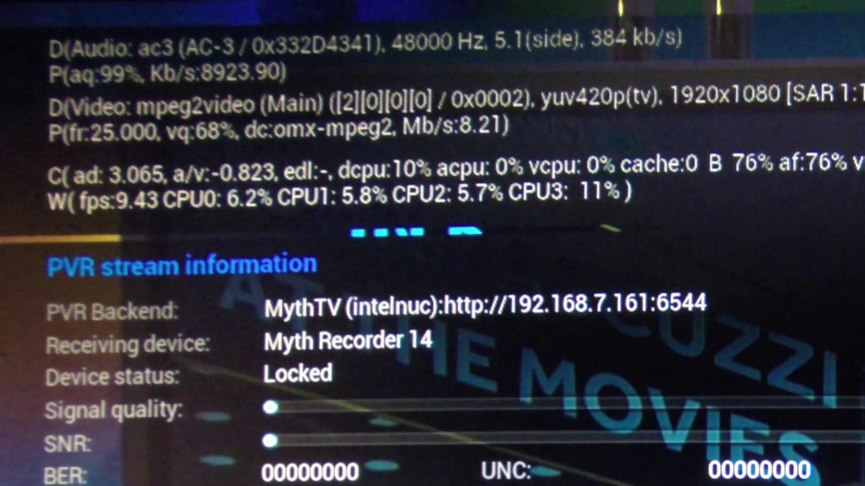
- Close the stream info and return to the home menu while KCCI 8 News keeps playing
key(Escape)
key(Escape)
key(Escape)
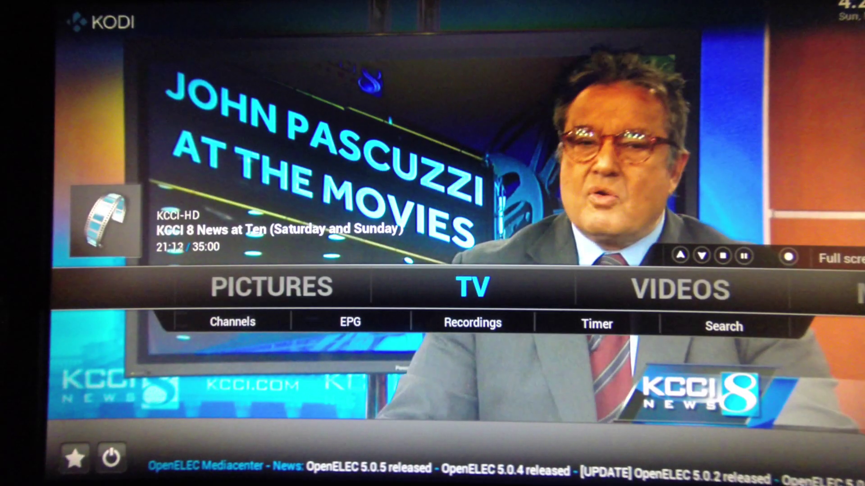